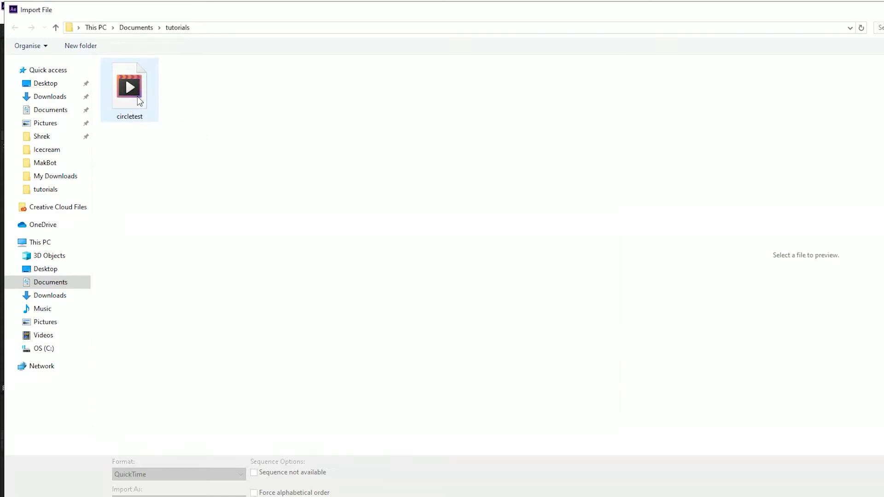
# Choose circletest in the tutorials folder as the file to import
pyautogui.doubleClick(138, 101)
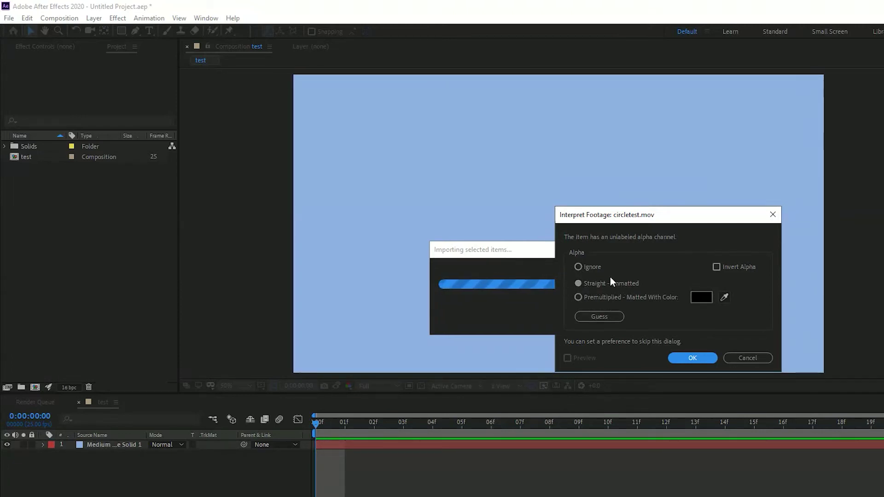
# Finish the Straight-alpha import, layer circletest.mov above the blue solid, and zoom to 400%
pyautogui.click(688, 358)
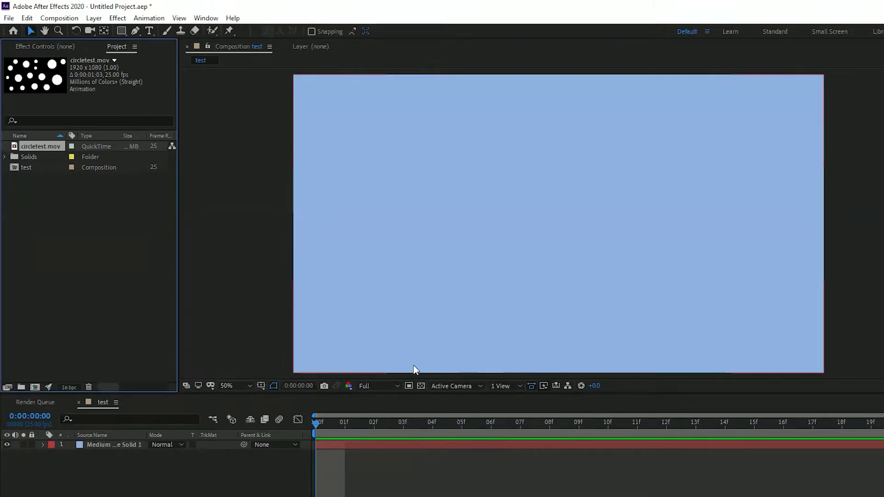
pyautogui.moveTo(40, 148); pyautogui.dragTo(112, 449)
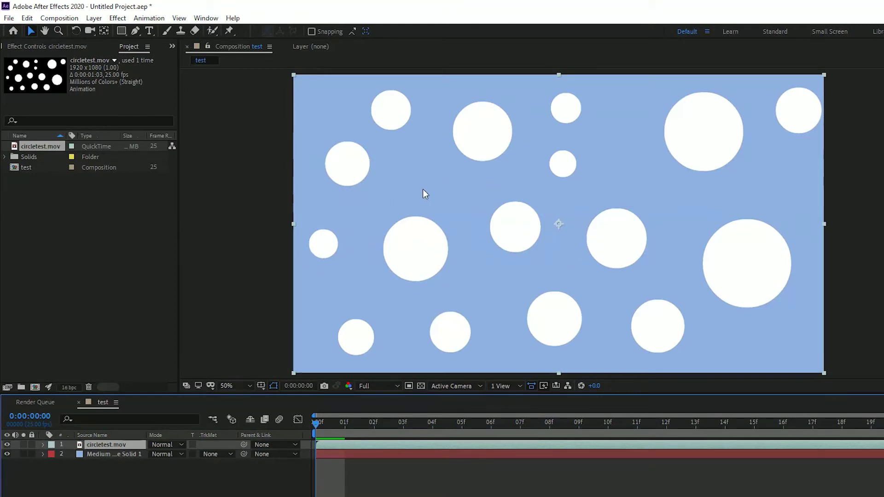
pyautogui.press('.')
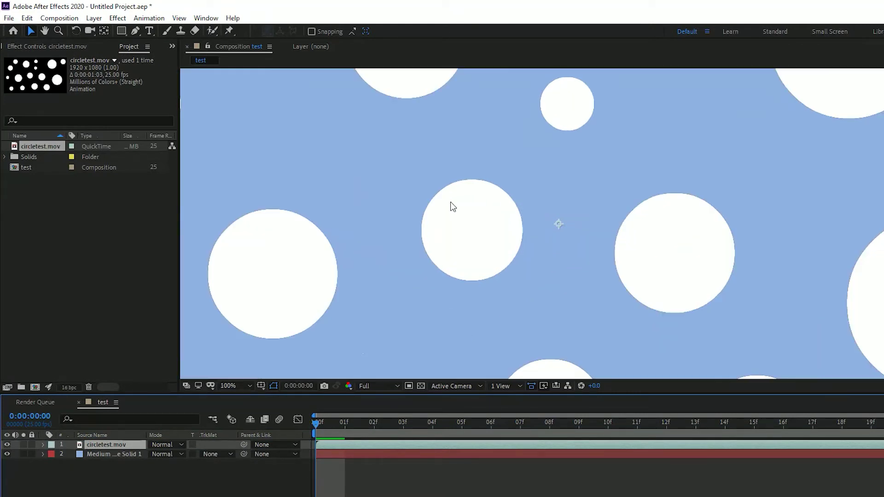
pyautogui.press('.')
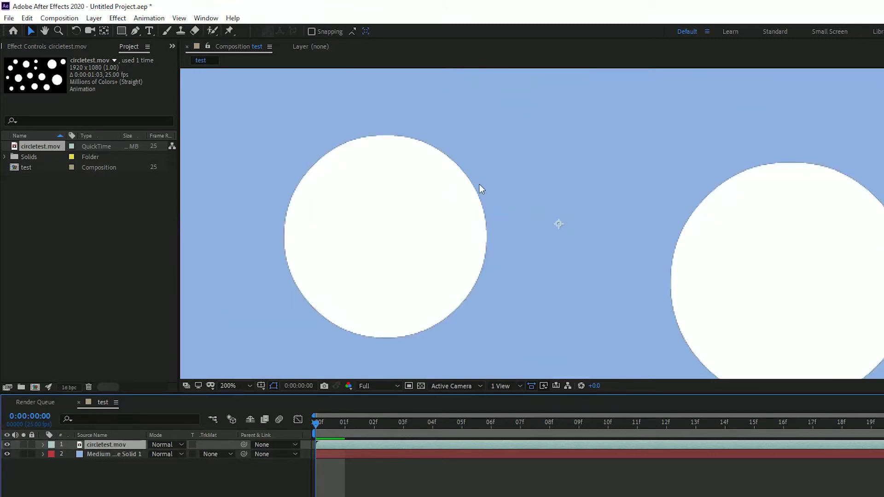
pyautogui.press('.')
# Zoom to 800% and pan around the big circle to inspect its edges
pyautogui.moveTo(468, 154); pyautogui.dragTo(645, 219)
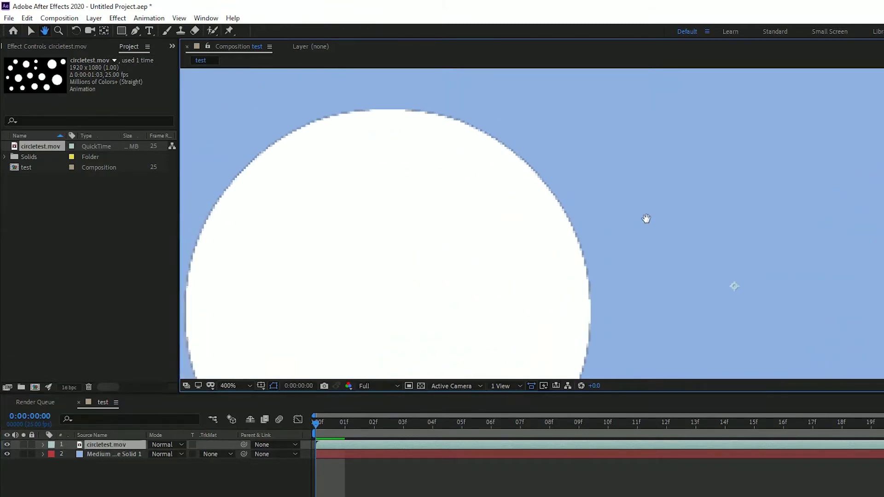
pyautogui.press('.')
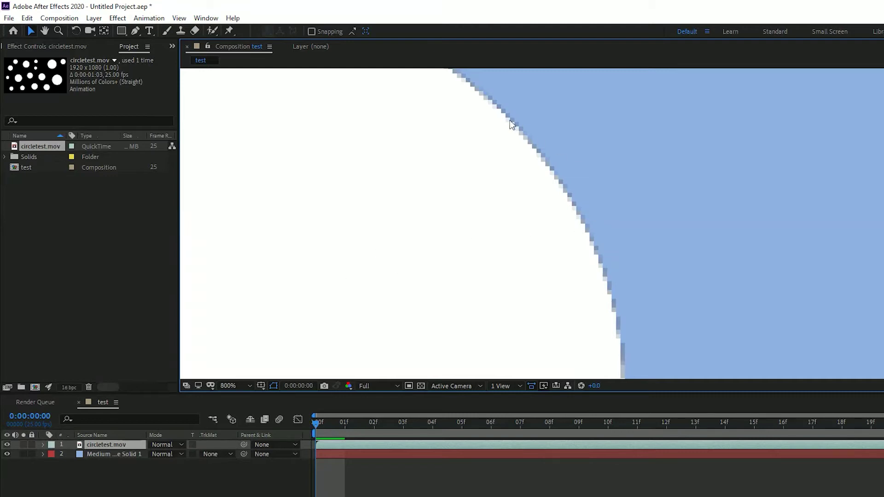
pyautogui.moveTo(642, 317); pyautogui.dragTo(638, 211)
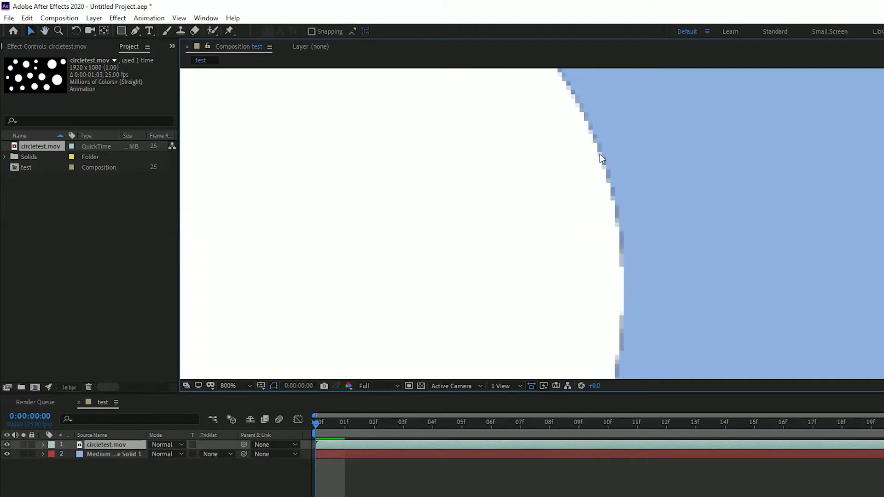
pyautogui.moveTo(641, 353); pyautogui.dragTo(658, 197)
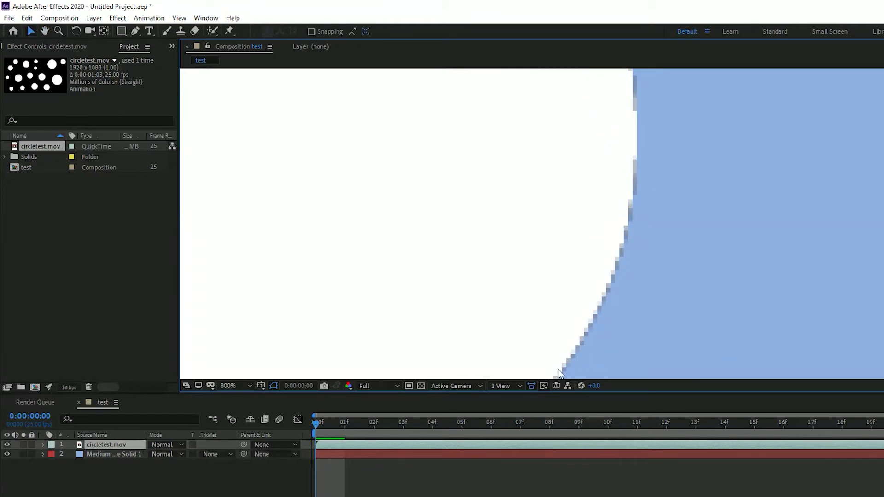
pyautogui.moveTo(693, 135); pyautogui.dragTo(686, 304)
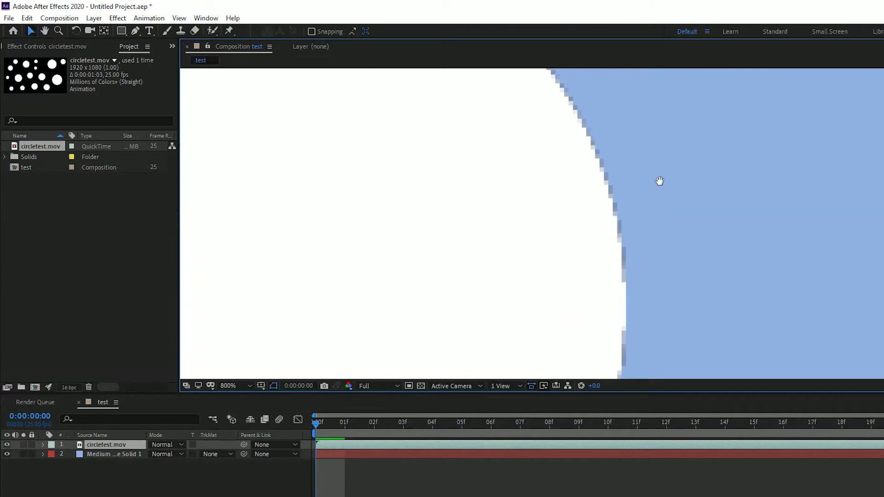
pyautogui.moveTo(659, 181); pyautogui.dragTo(758, 272)
pyautogui.press('v')
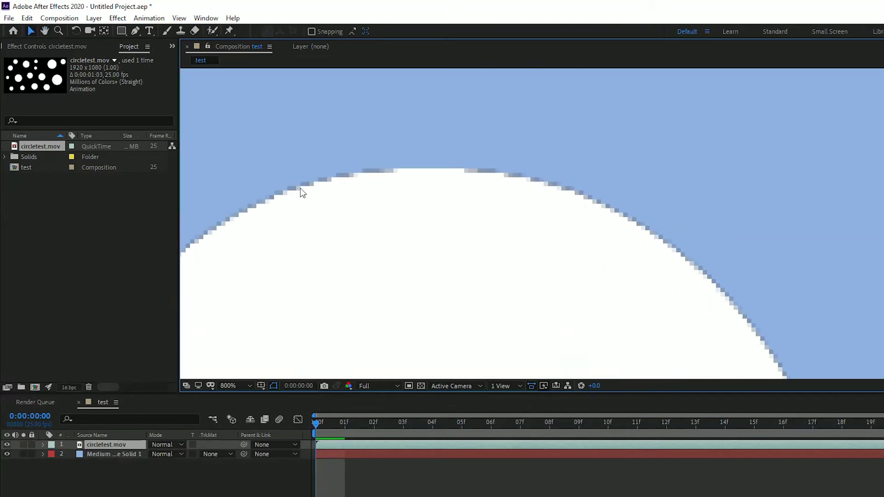
pyautogui.moveTo(754, 236); pyautogui.dragTo(647, 159)
pyautogui.scroll(-5, 576, 144)
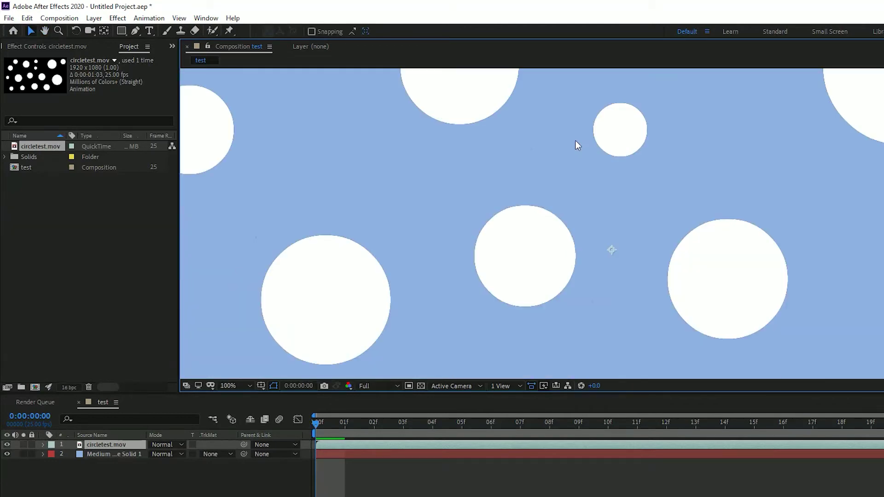
pyautogui.scroll(2, 645, 191)
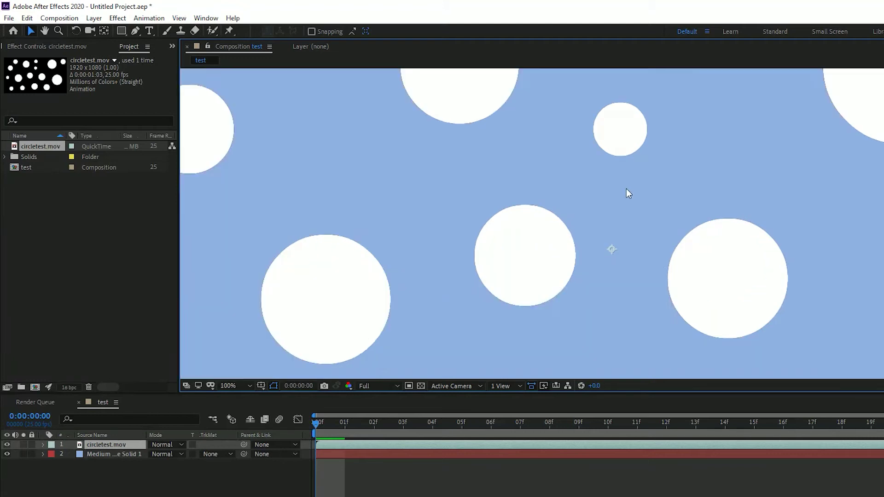
pyautogui.scroll(5, 626, 190)
pyautogui.scroll(-7, 626, 189)
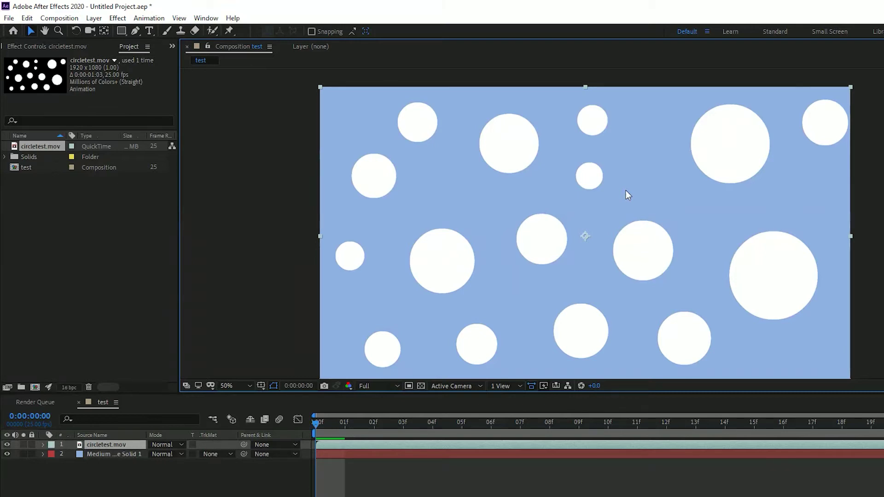
pyautogui.press('.')
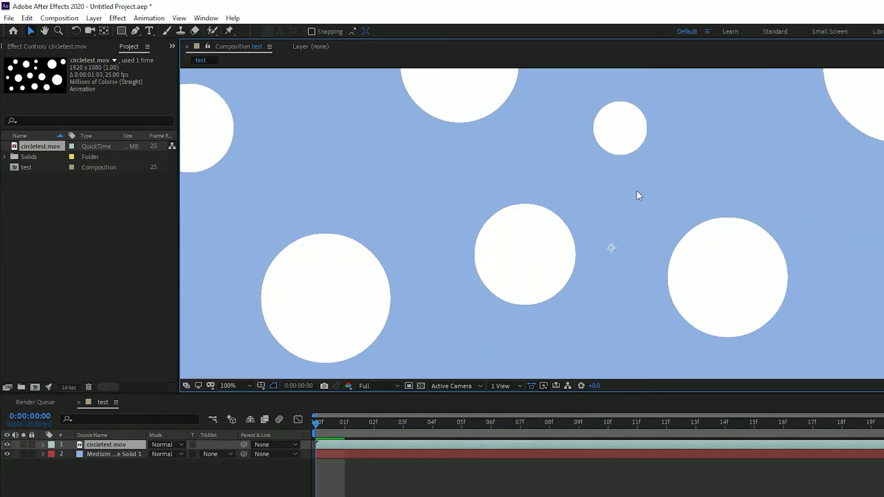
pyautogui.press(',')
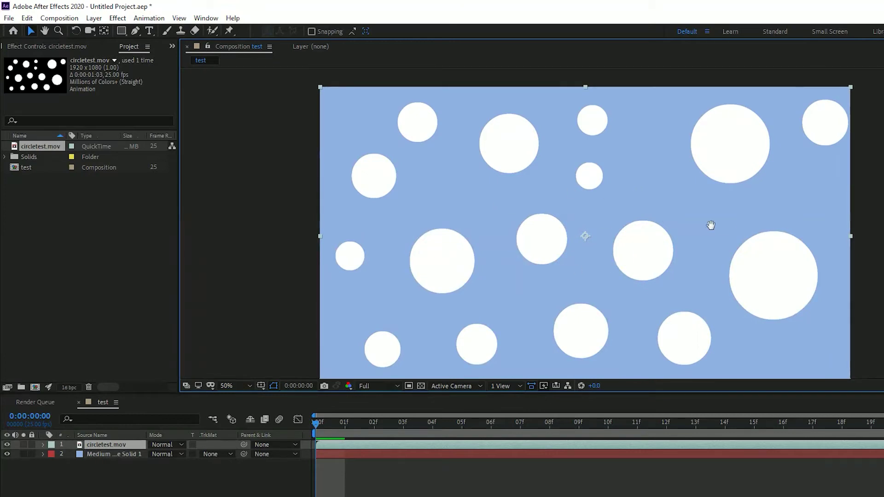
pyautogui.moveTo(710, 227); pyautogui.dragTo(604, 231)
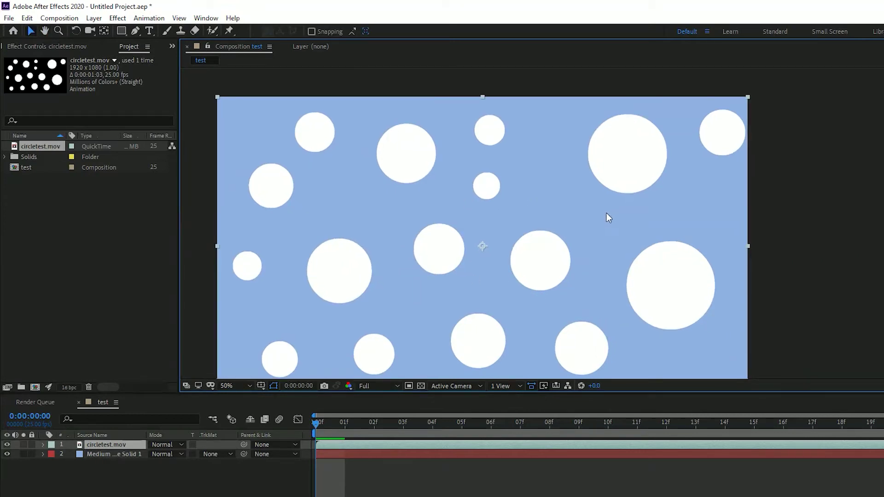
pyautogui.press(',')
pyautogui.press('.')
pyautogui.press('h')
pyautogui.moveTo(547, 233); pyautogui.dragTo(631, 209)
pyautogui.press('v')
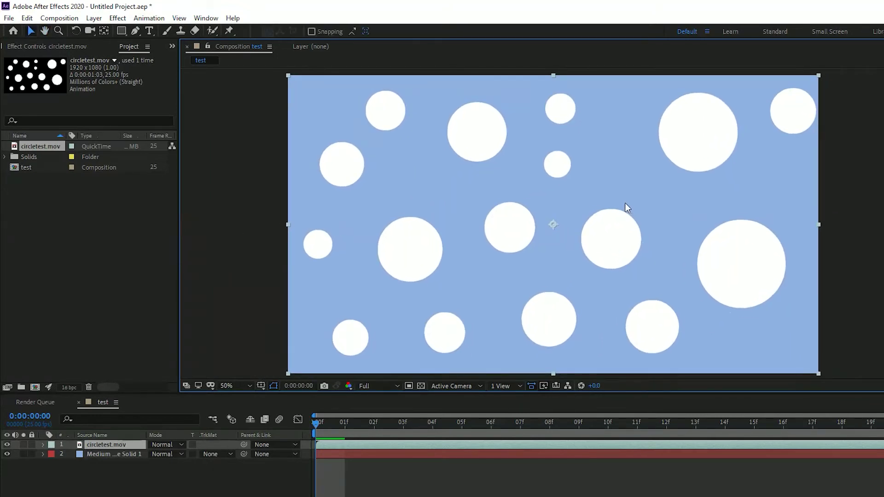
pyautogui.click(250, 492)
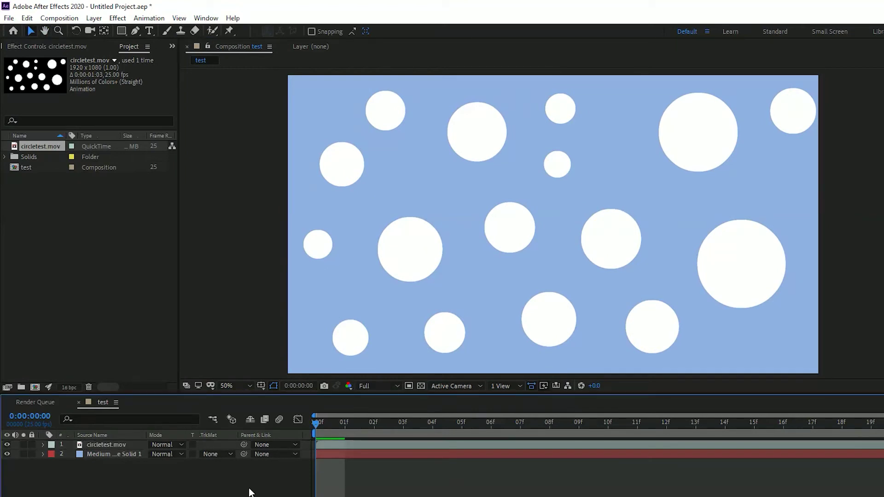
# Delete the circletest.mov layer and remove the footage from the project
pyautogui.click(107, 441)
pyautogui.press('Delete')
pyautogui.click(34, 148)
pyautogui.press('Delete')
# Re-import circletest with alpha interpreted as Premultiplied – Matted With Color (black)
pyautogui.doubleClick(73, 273)
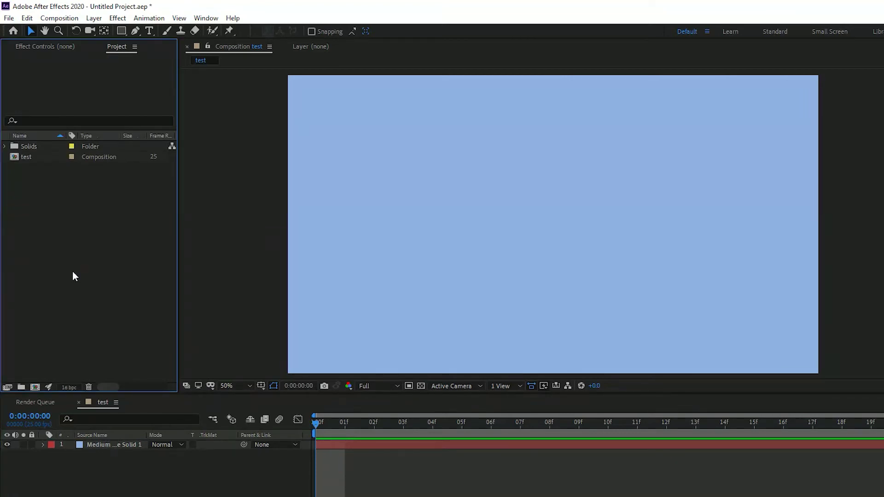
pyautogui.doubleClick(129, 88)
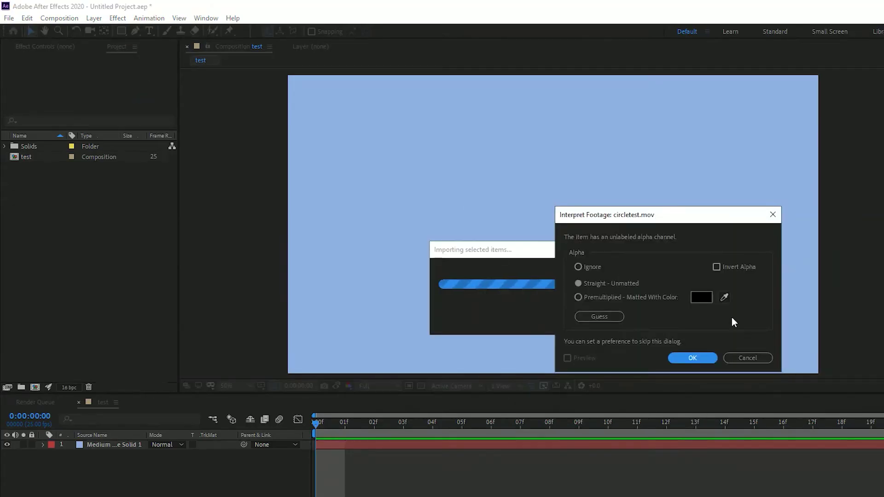
pyautogui.click(577, 296)
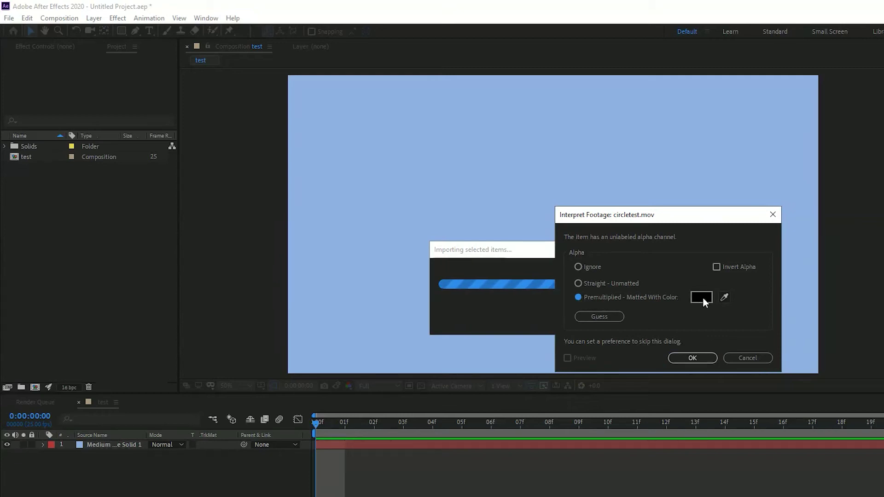
pyautogui.click(691, 358)
# Place the premultiplied circletest.mov above the blue solid, zoom to check its white edges, then deselect
pyautogui.moveTo(44, 147); pyautogui.dragTo(114, 443)
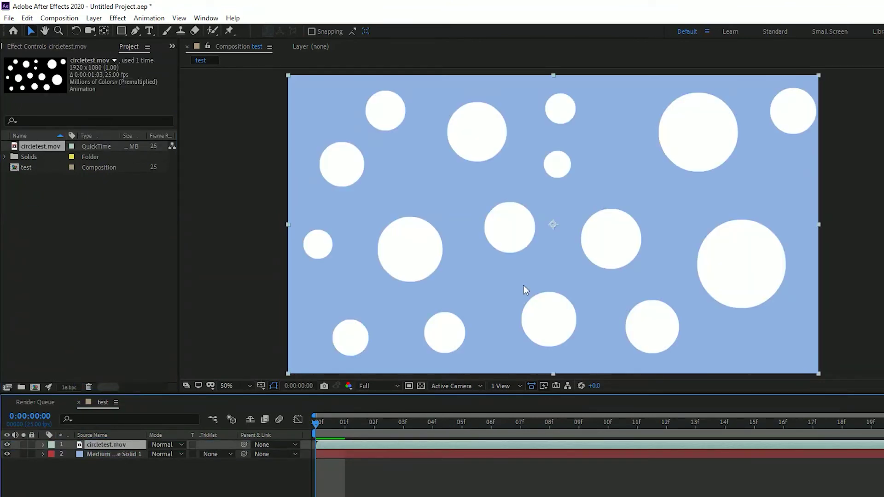
pyautogui.scroll(6, 521, 202)
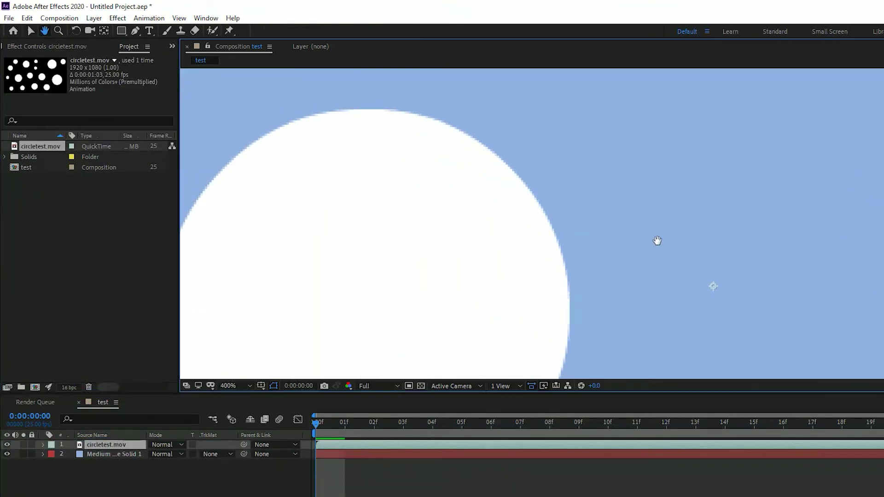
pyautogui.scroll(1, 509, 145)
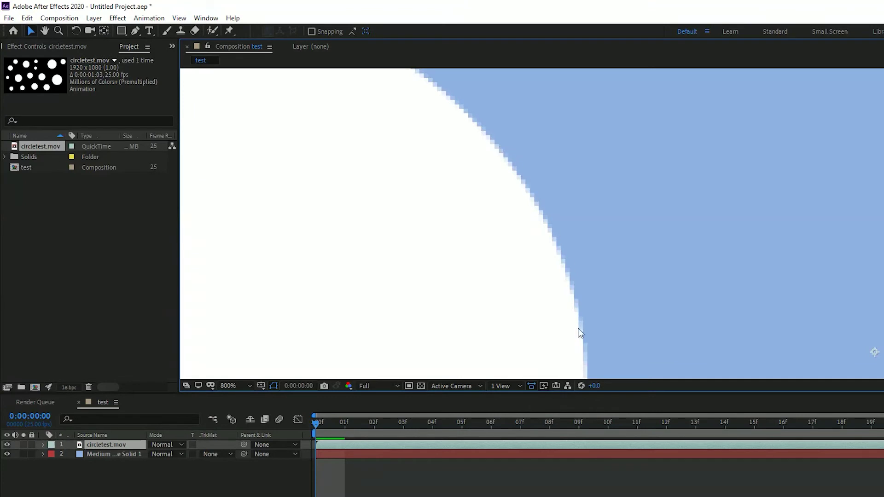
pyautogui.scroll(-1, 608, 291)
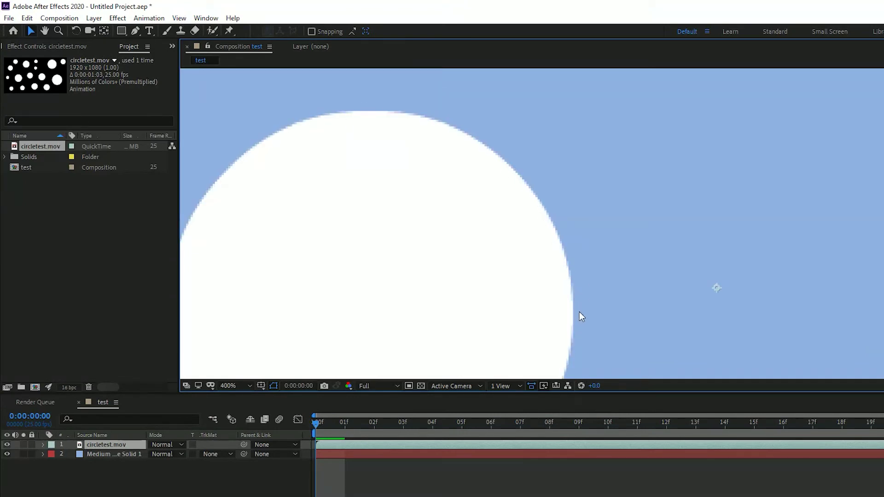
pyautogui.scroll(-2, 603, 289)
pyautogui.scroll(-1, 643, 262)
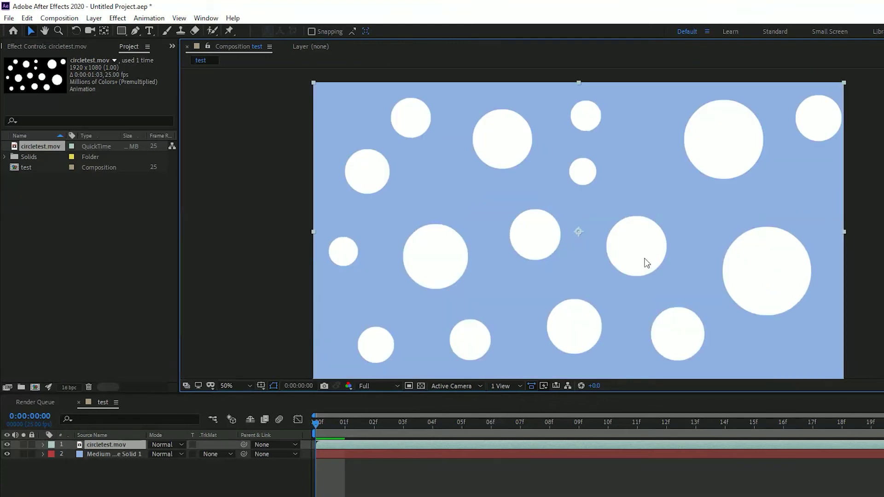
pyautogui.scroll(2, 683, 236)
pyautogui.scroll(2, 593, 217)
pyautogui.scroll(-5, 593, 217)
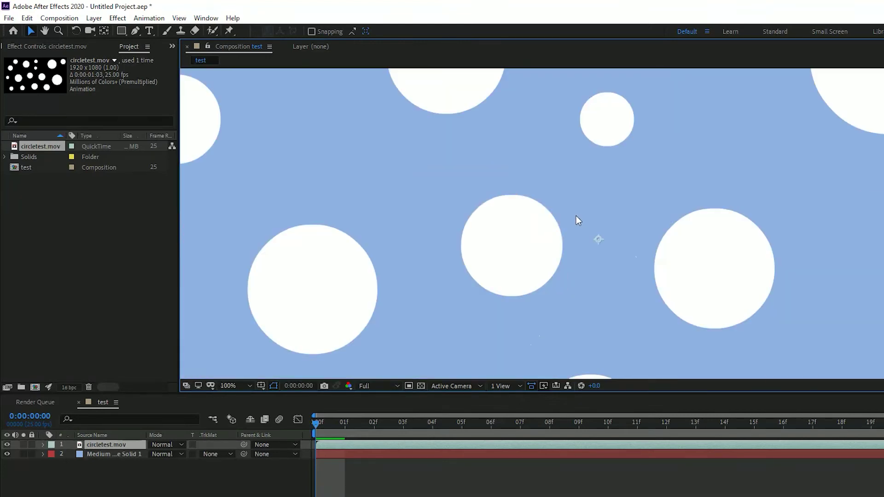
pyautogui.scroll(2, 576, 216)
pyautogui.scroll(-2, 576, 215)
pyautogui.scroll(1, 576, 216)
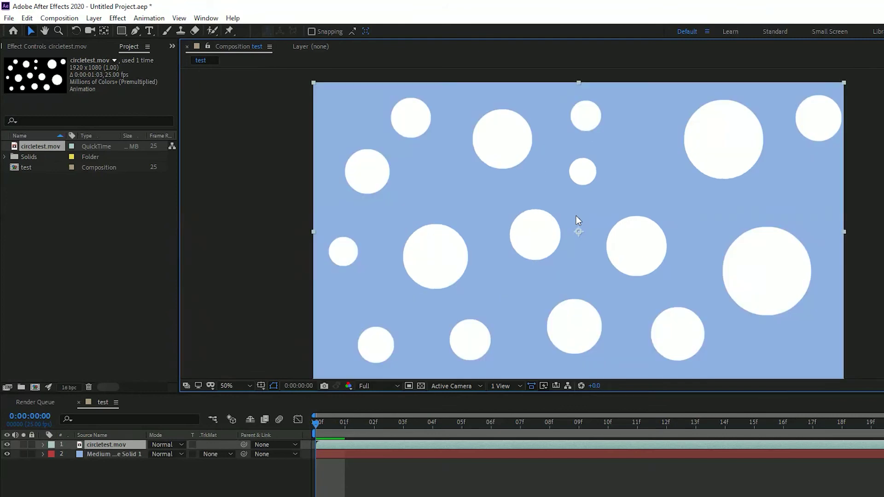
pyautogui.click(153, 494)
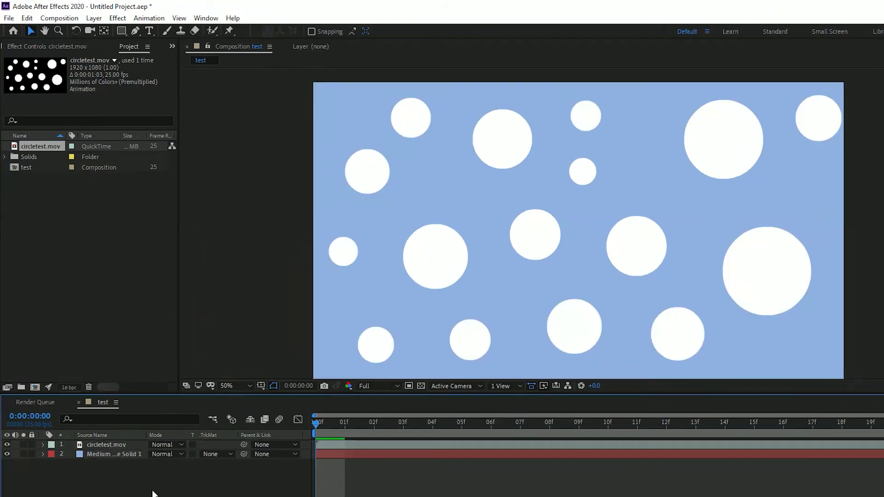
# Delete the circletest.mov layer and remove its footage from the project
pyautogui.click(100, 446)
pyautogui.press('Delete')
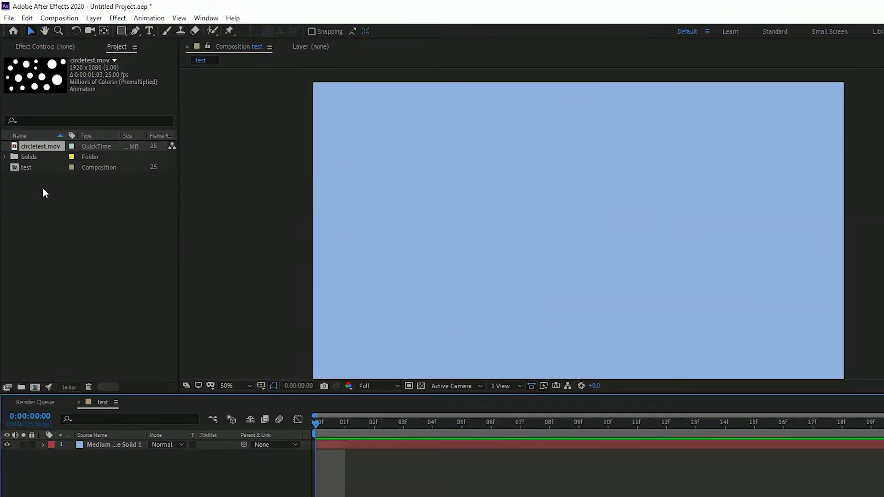
pyautogui.click(35, 146)
pyautogui.press('Delete')
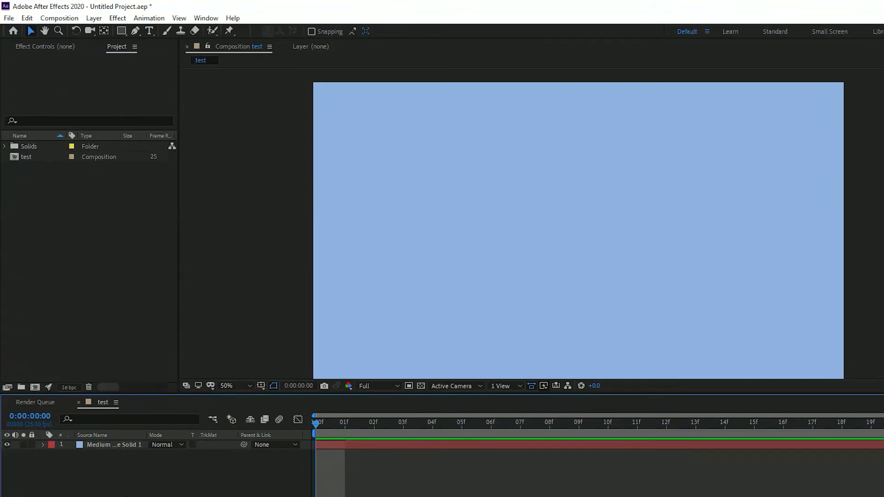
# Re-import circletest with Straight – Unmatted alpha and put it back in the timeline
pyautogui.hotkey('ctrl', 'i')
pyautogui.doubleClick(130, 88)
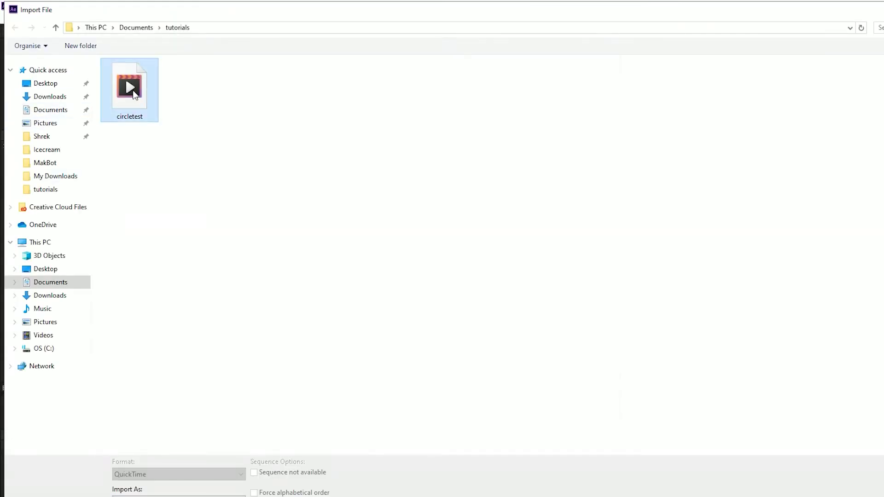
pyautogui.click(579, 283)
pyautogui.click(693, 358)
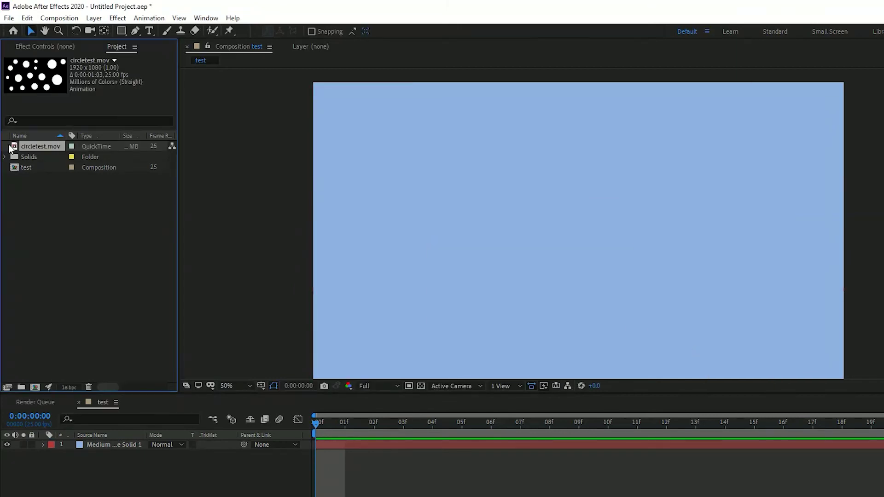
pyautogui.moveTo(34, 146); pyautogui.dragTo(132, 449)
# Zoom and pan the viewer to inspect the straight-alpha circle's edges
pyautogui.scroll(6, 593, 223)
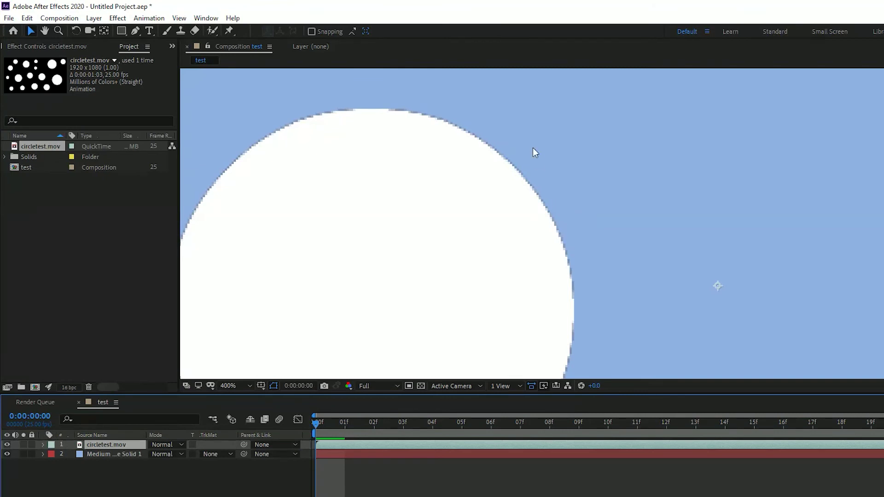
pyautogui.moveTo(651, 249); pyautogui.dragTo(608, 284)
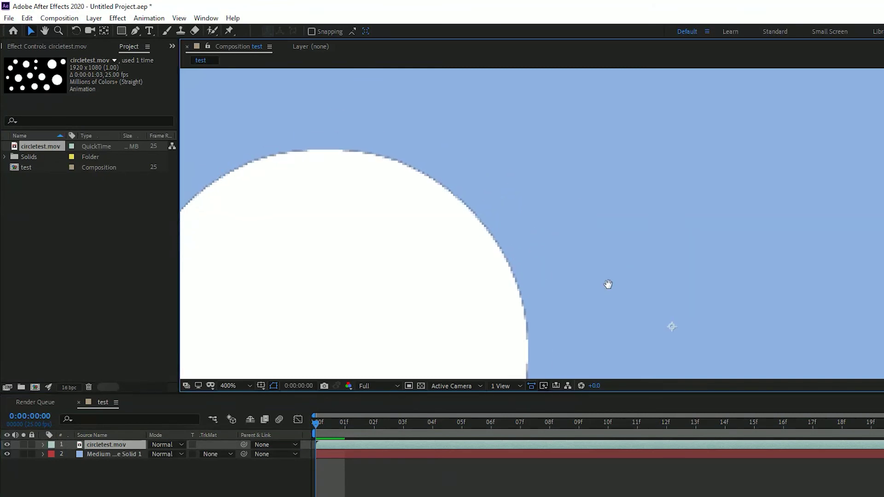
pyautogui.scroll(-8, 562, 247)
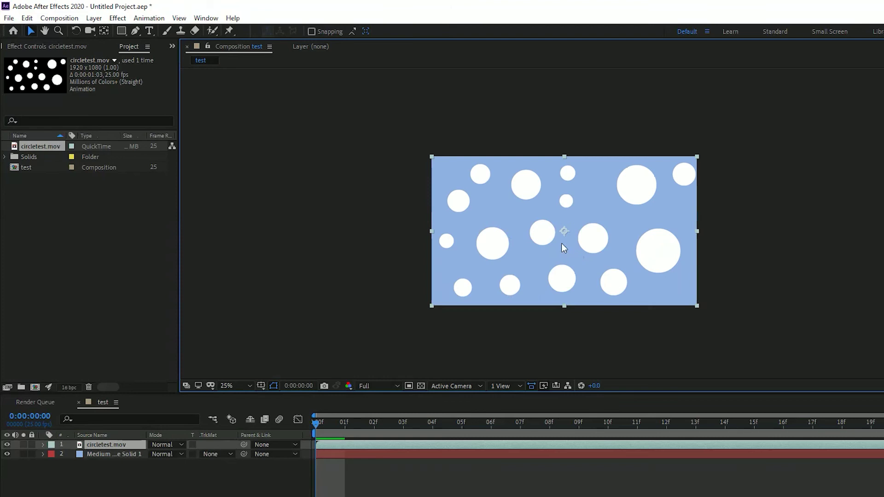
pyautogui.scroll(8, 554, 225)
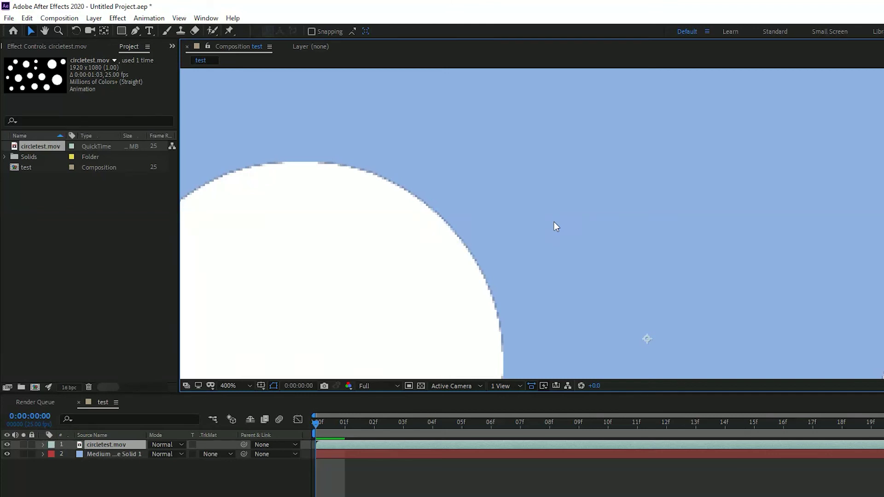
pyautogui.moveTo(462, 177); pyautogui.dragTo(594, 179)
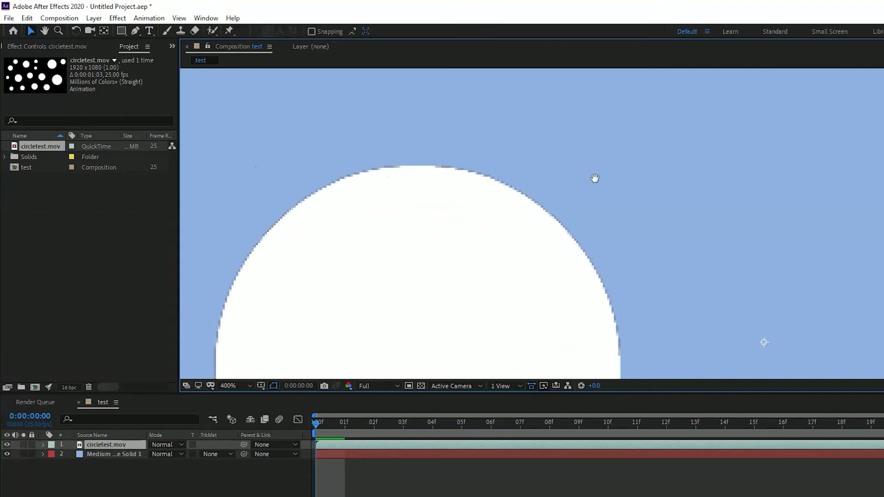
pyautogui.rightClick(37, 145)
# Set circletest.mov's Interpret Footage alpha to Premultiplied – Matted With Color (black)
pyautogui.moveTo(68, 228)
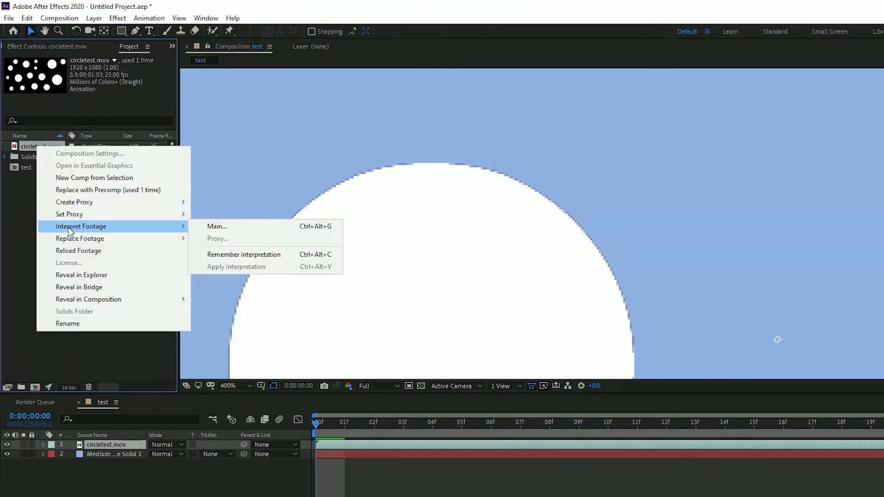
pyautogui.click(214, 227)
pyautogui.moveTo(836, 104); pyautogui.dragTo(628, 133)
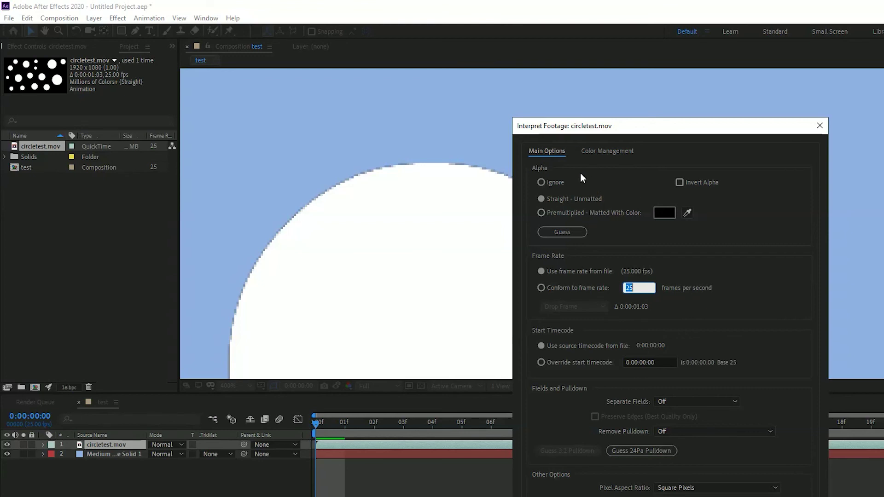
pyautogui.click(541, 213)
pyautogui.press('Return')
pyautogui.scroll(-4, 449, 208)
pyautogui.scroll(6, 555, 223)
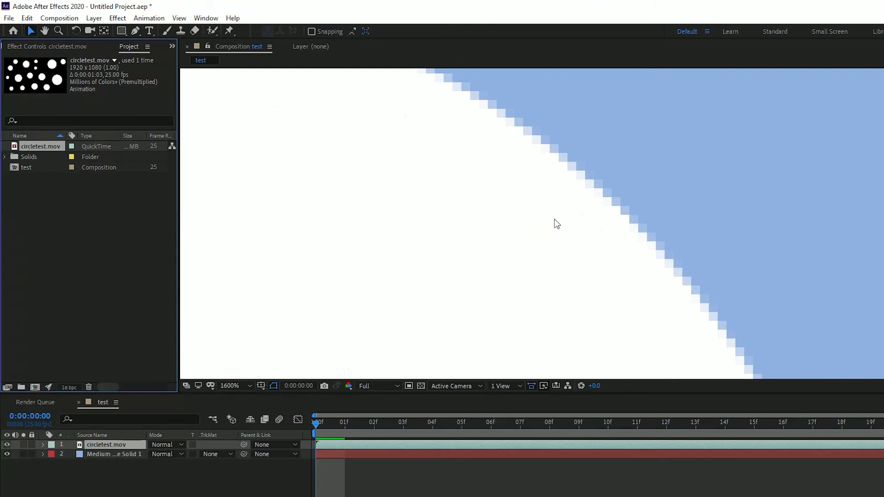
pyautogui.scroll(-6, 556, 224)
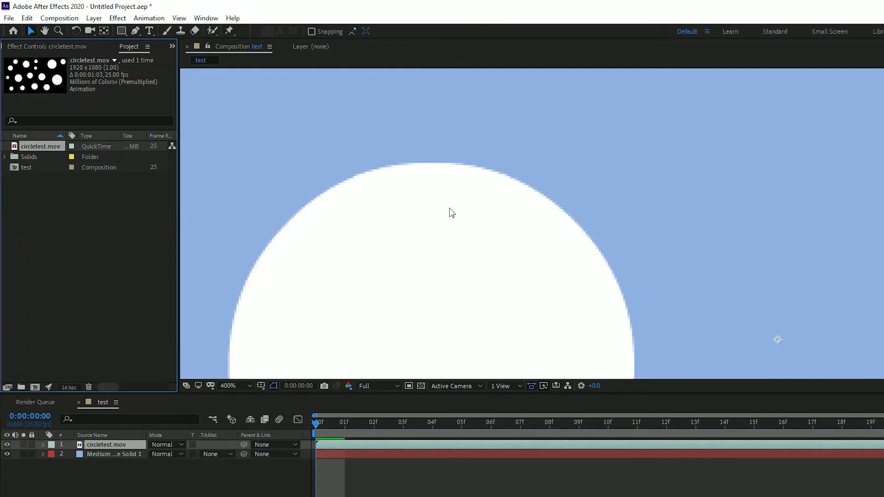